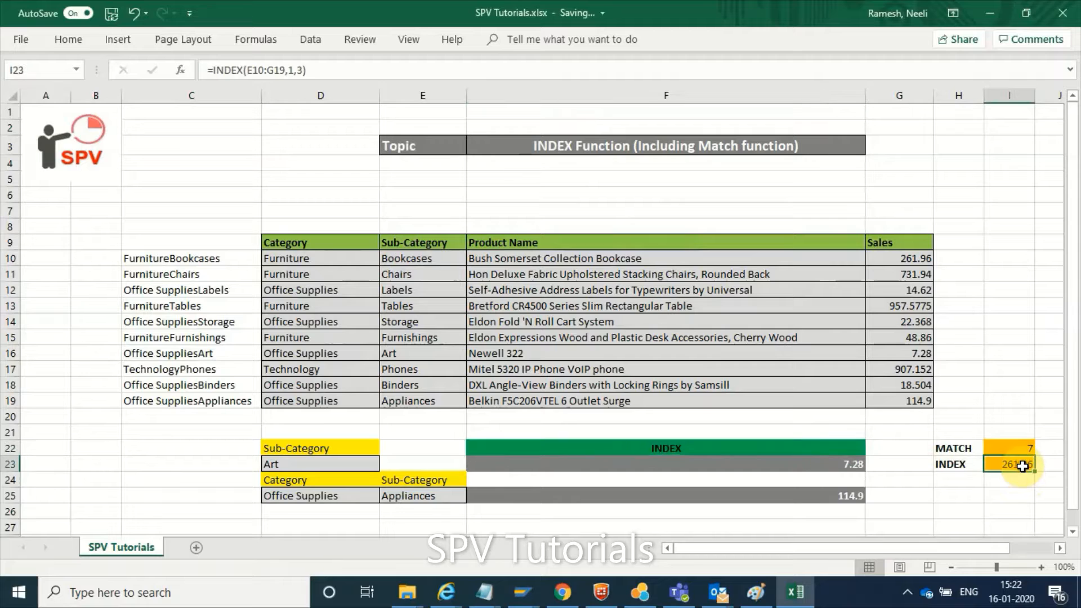
Examine the array, row and column arguments of the INDEX formula in cell I23 against the product table
{"action": "left_click", "coordinate": [308, 70]}
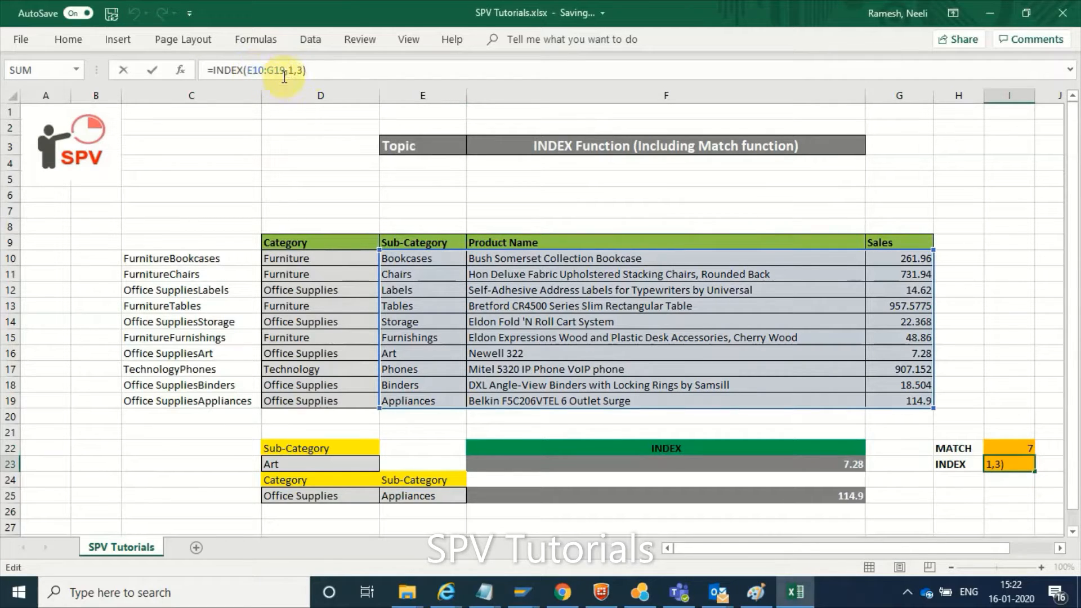
{"action": "left_click", "coordinate": [246, 70]}
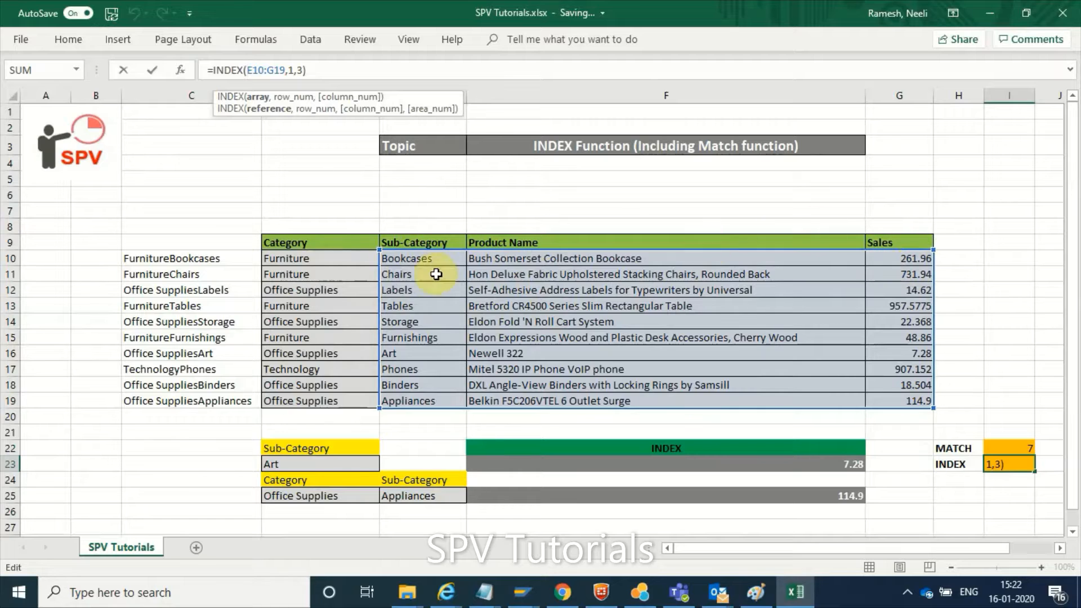
{"action": "left_click", "coordinate": [312, 69]}
{"action": "key", "text": "Return"}
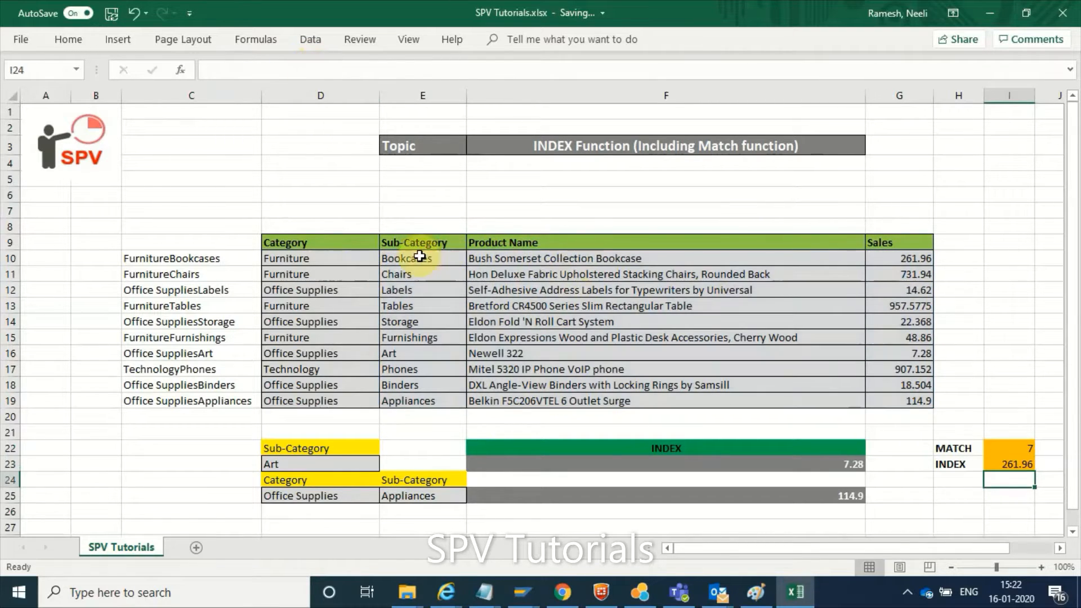
{"action": "left_click", "coordinate": [741, 290]}
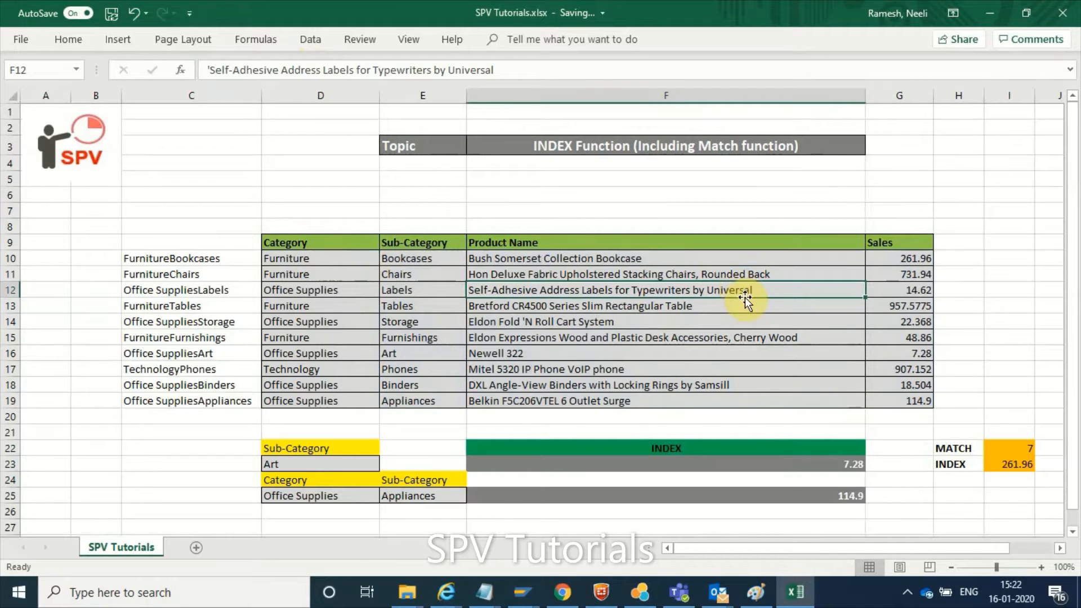
{"action": "left_click", "coordinate": [1017, 464]}
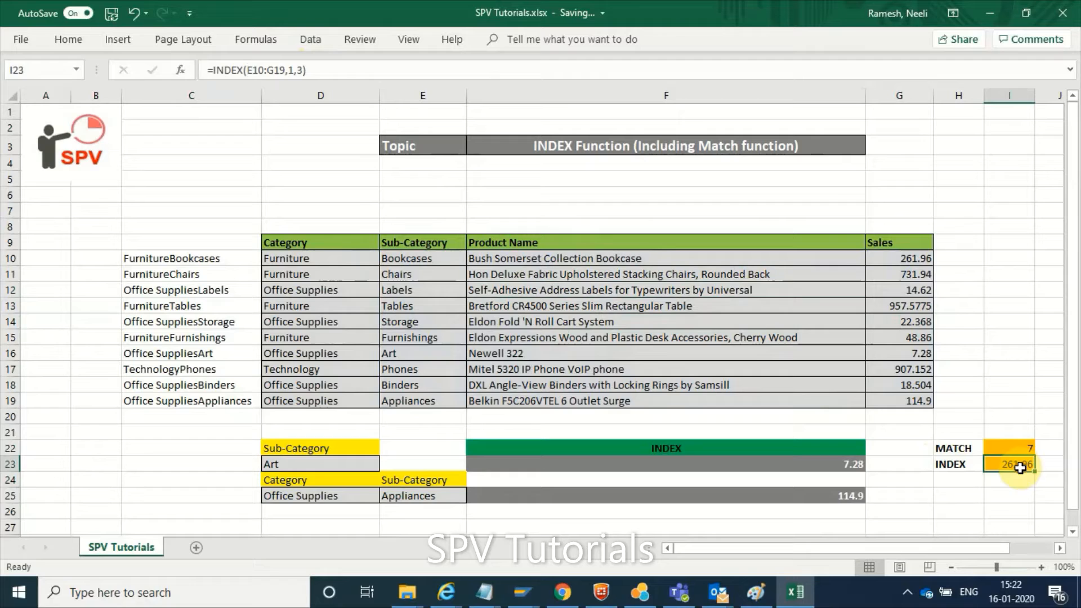
{"action": "left_click", "coordinate": [334, 70]}
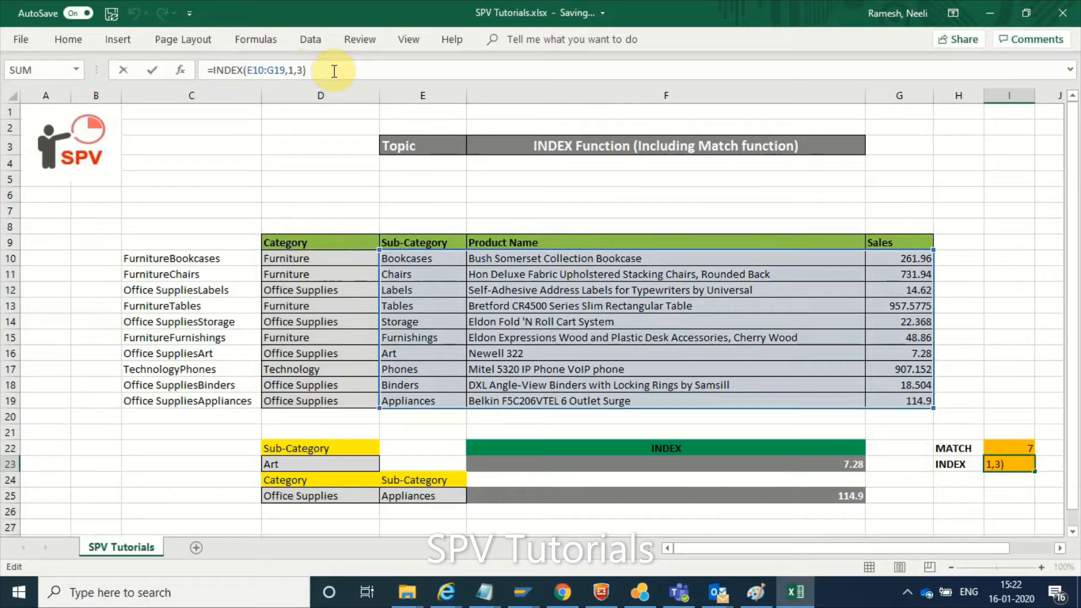
{"action": "key", "text": "Return"}
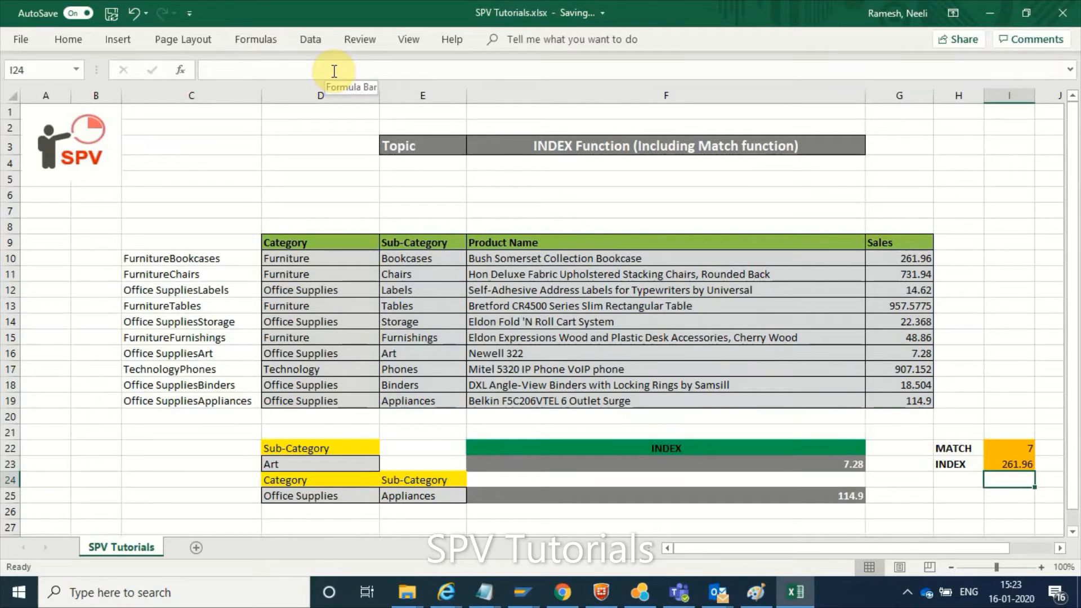
Examine the MATCH formula in cell I22, including its lookup cell D23 and its Sub-Category lookup range
{"action": "left_click", "coordinate": [1011, 447]}
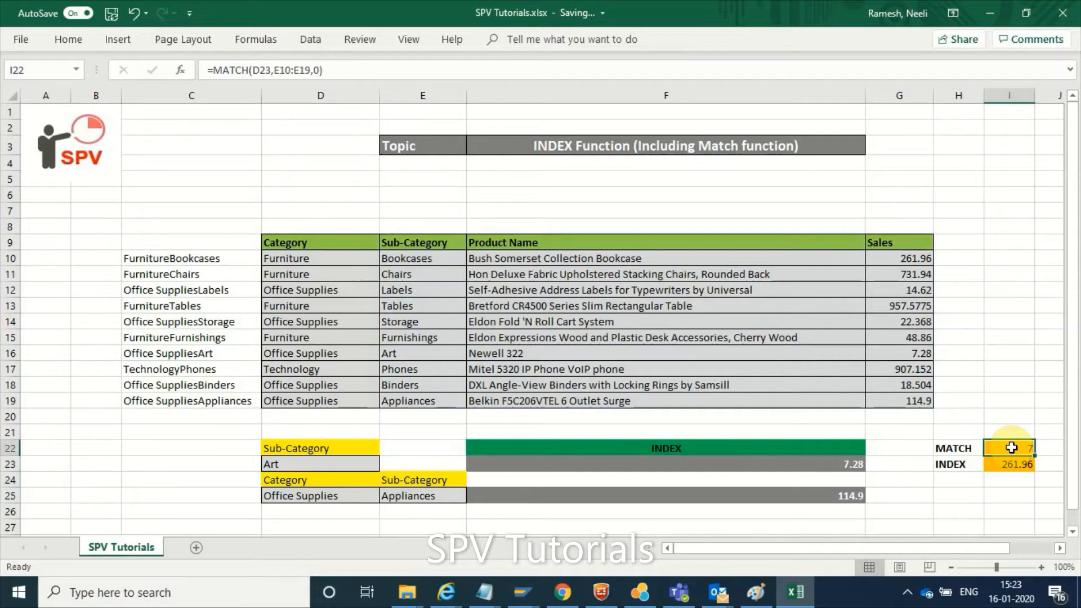
{"action": "left_click", "coordinate": [344, 70]}
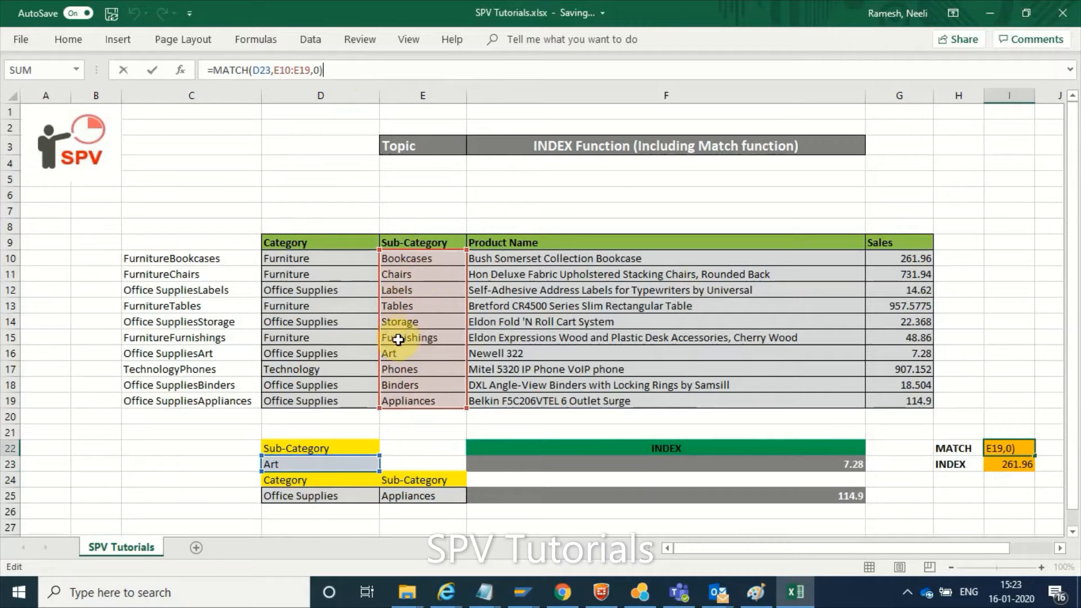
{"action": "key", "text": "Return"}
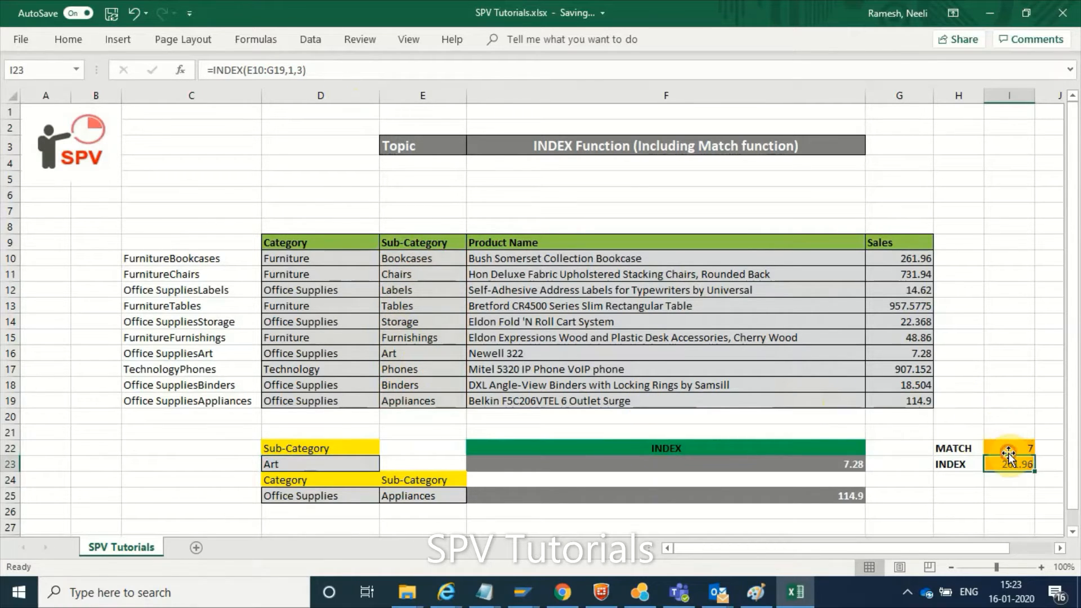
{"action": "left_click", "coordinate": [271, 462]}
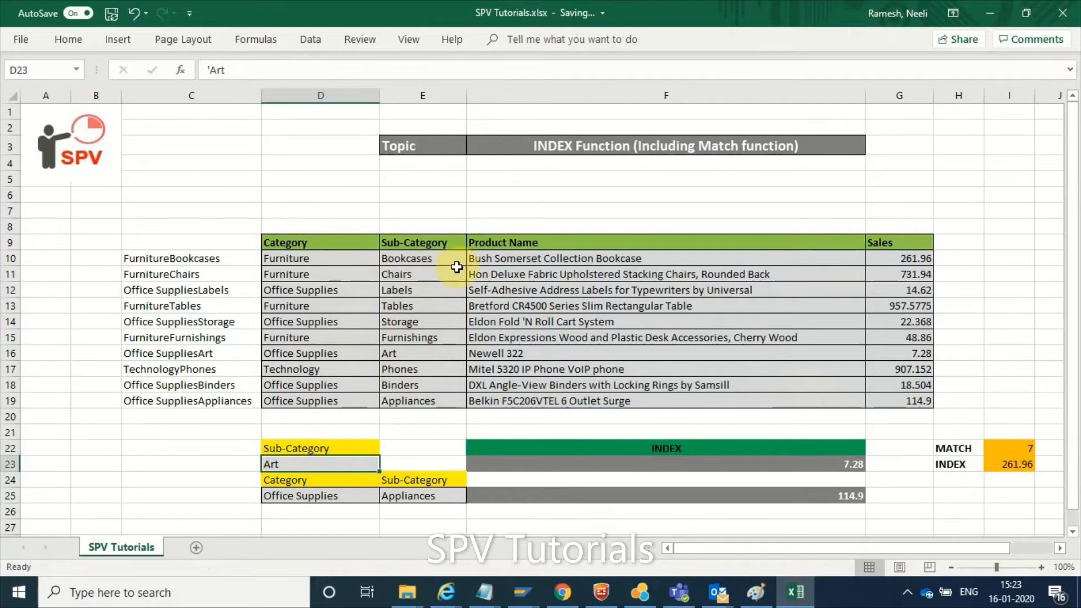
{"action": "left_click", "coordinate": [1026, 449]}
{"action": "left_click", "coordinate": [958, 448]}
{"action": "left_click", "coordinate": [960, 469]}
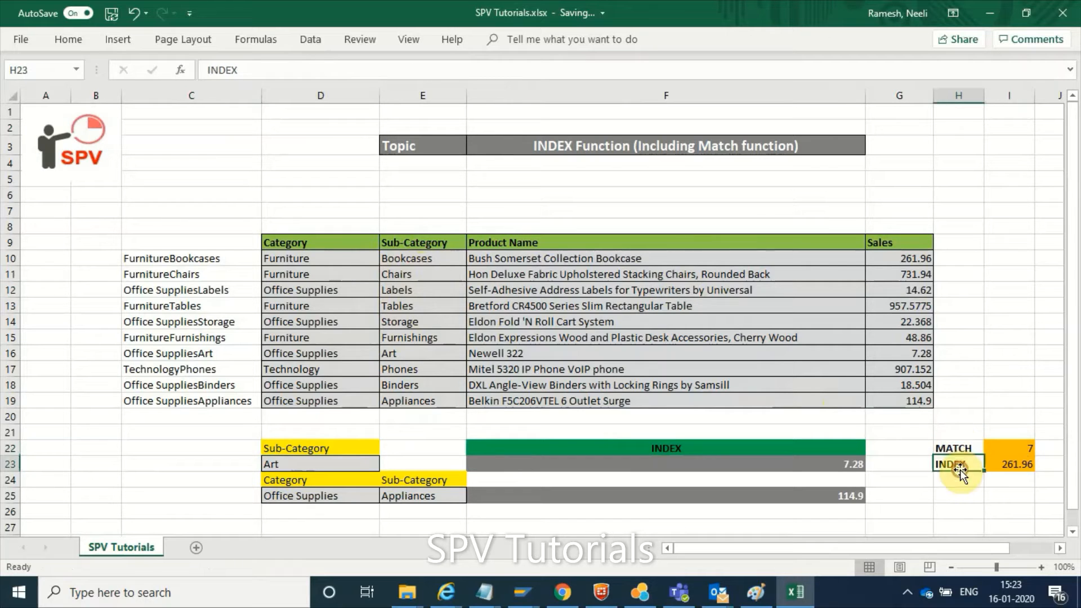
Examine the combined INDEX and MATCH formula in cell F23, comparing its result with the Art row and reviewing the row-number argument
{"action": "left_click", "coordinate": [692, 460]}
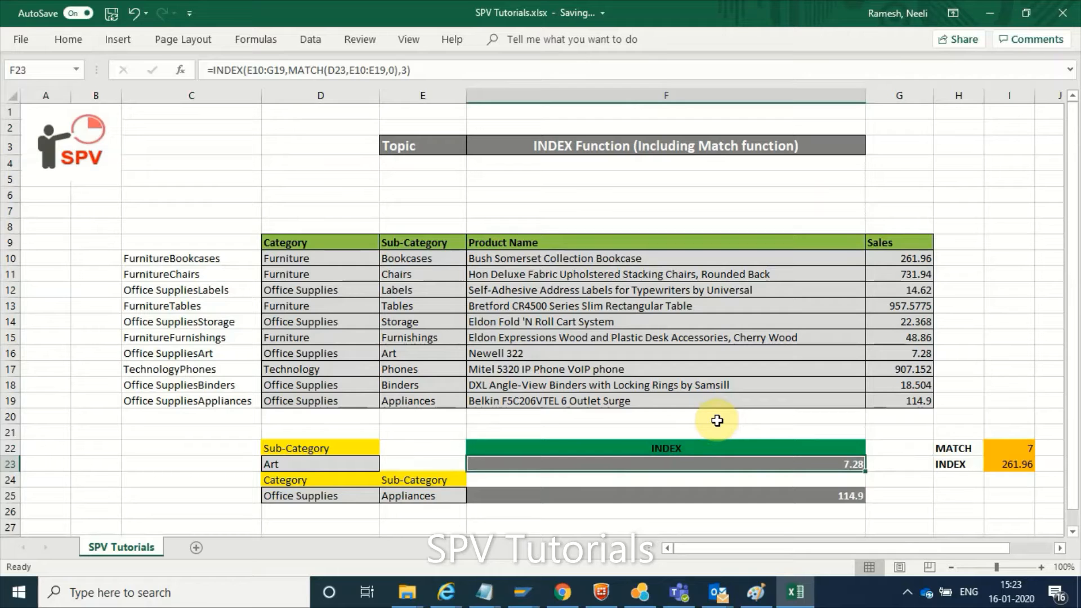
{"action": "left_click", "coordinate": [407, 354]}
{"action": "left_click", "coordinate": [914, 355]}
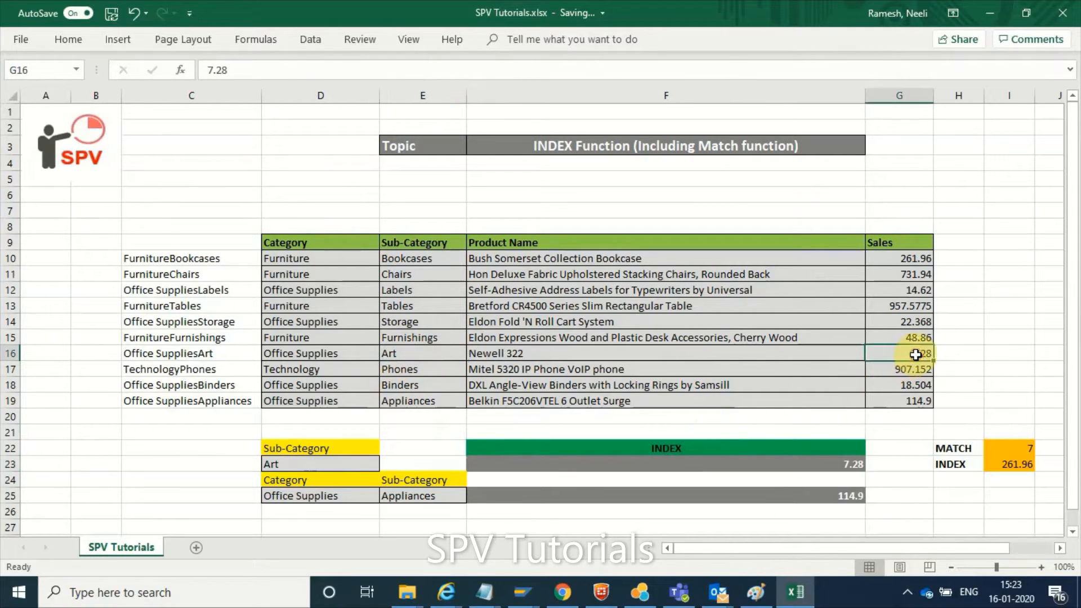
{"action": "left_click", "coordinate": [784, 464]}
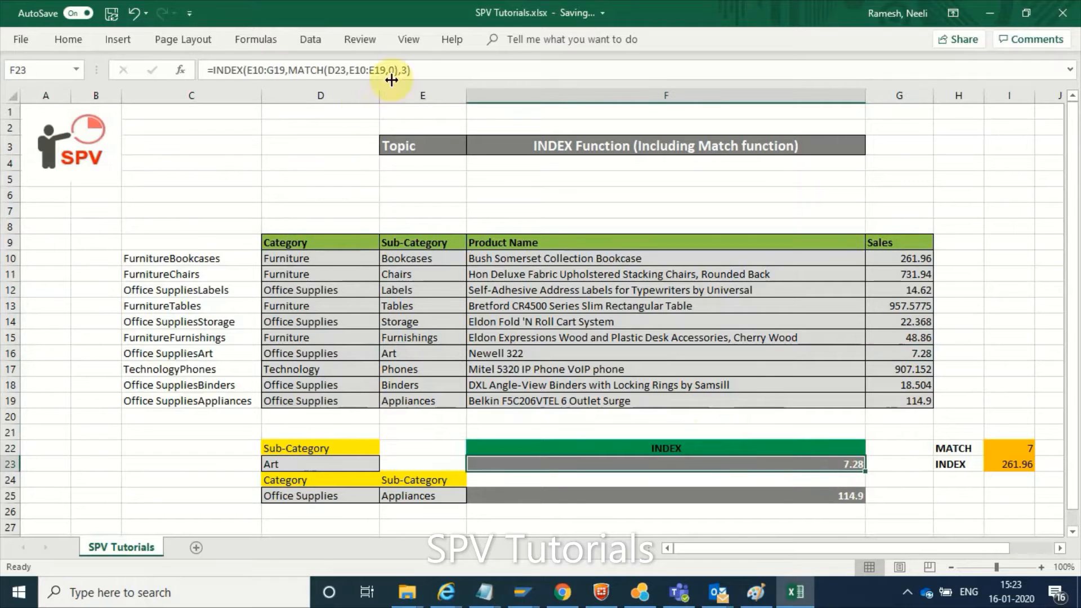
{"action": "left_click", "coordinate": [427, 67]}
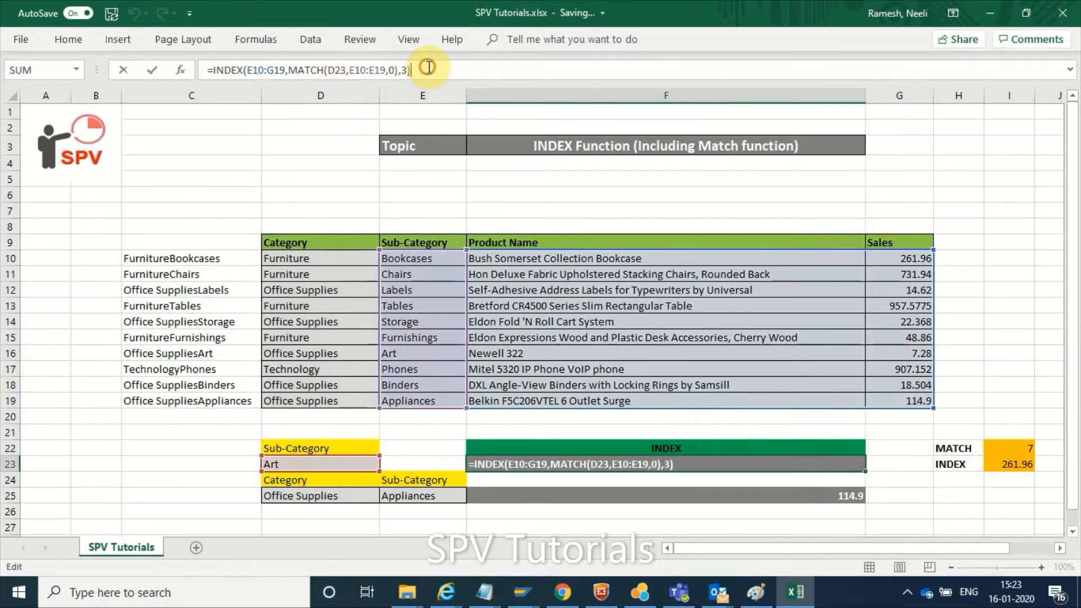
{"action": "left_click", "coordinate": [283, 69]}
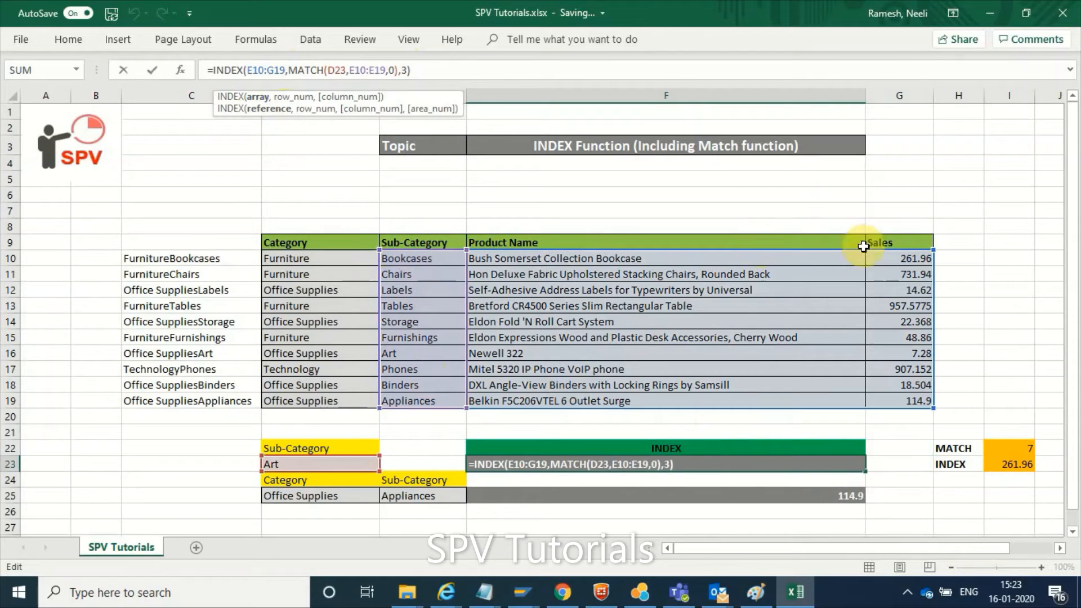
{"action": "left_click", "coordinate": [287, 103]}
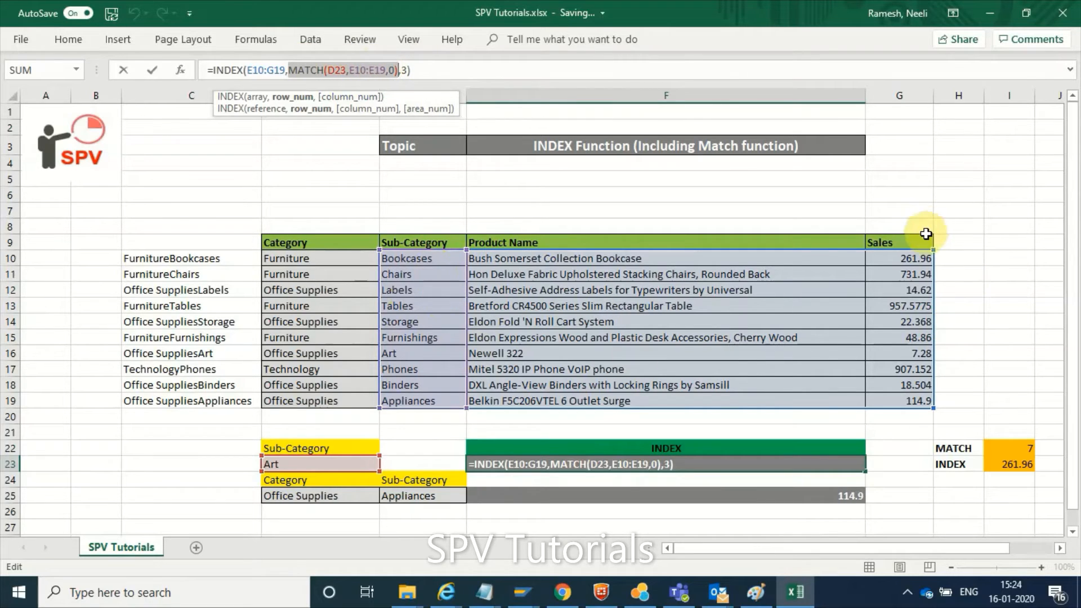
{"action": "left_click", "coordinate": [445, 66]}
{"action": "key", "text": "Return"}
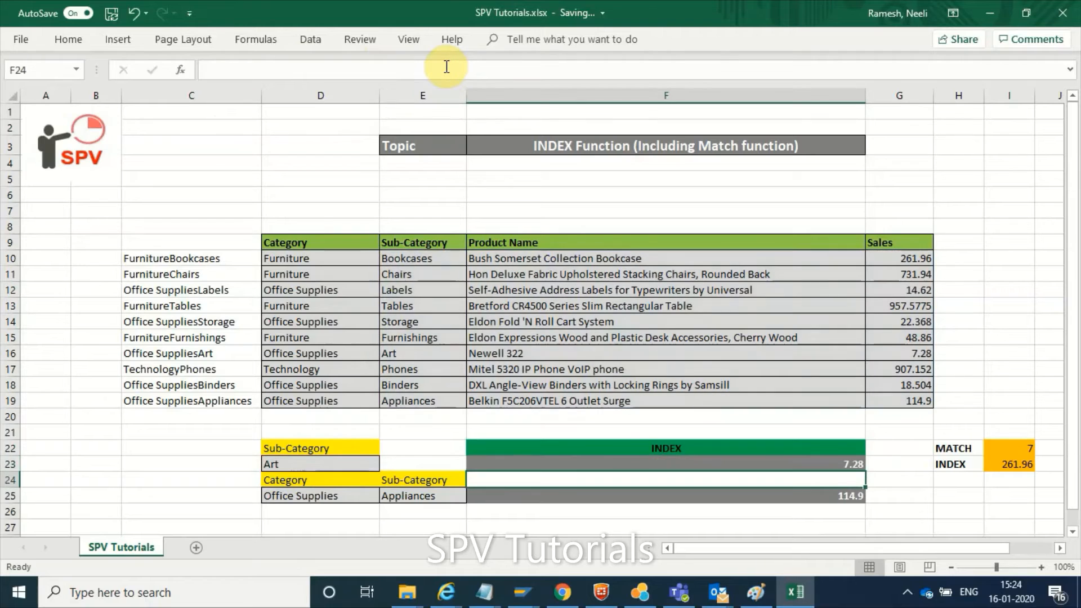
Replace the lookup sub-category in D23 with Tables copied from E13, and check the matching sales value in G13
{"action": "left_click", "coordinate": [799, 468]}
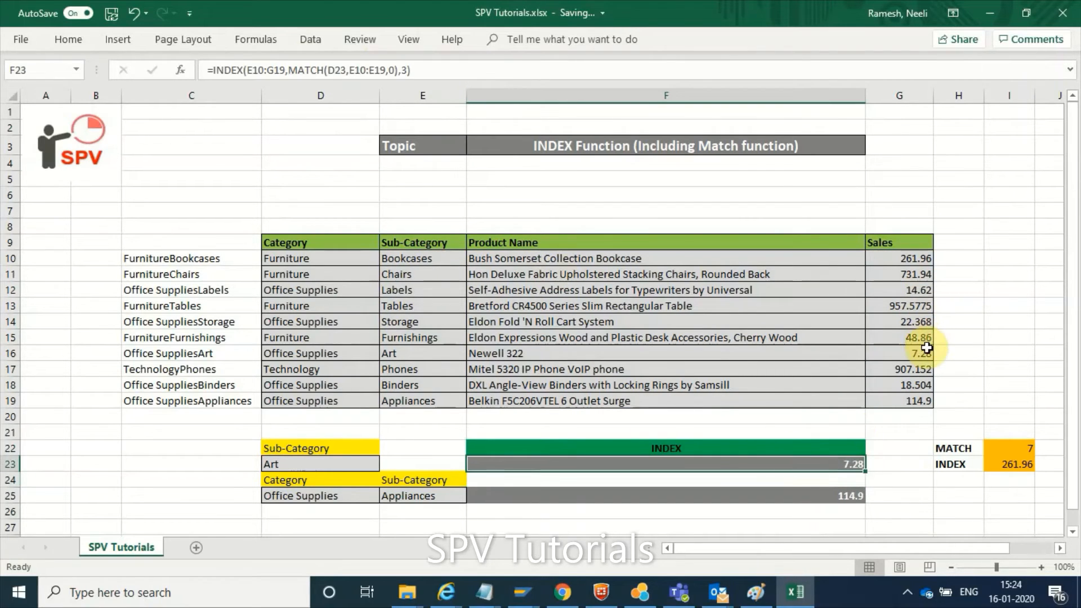
{"action": "left_click", "coordinate": [416, 354]}
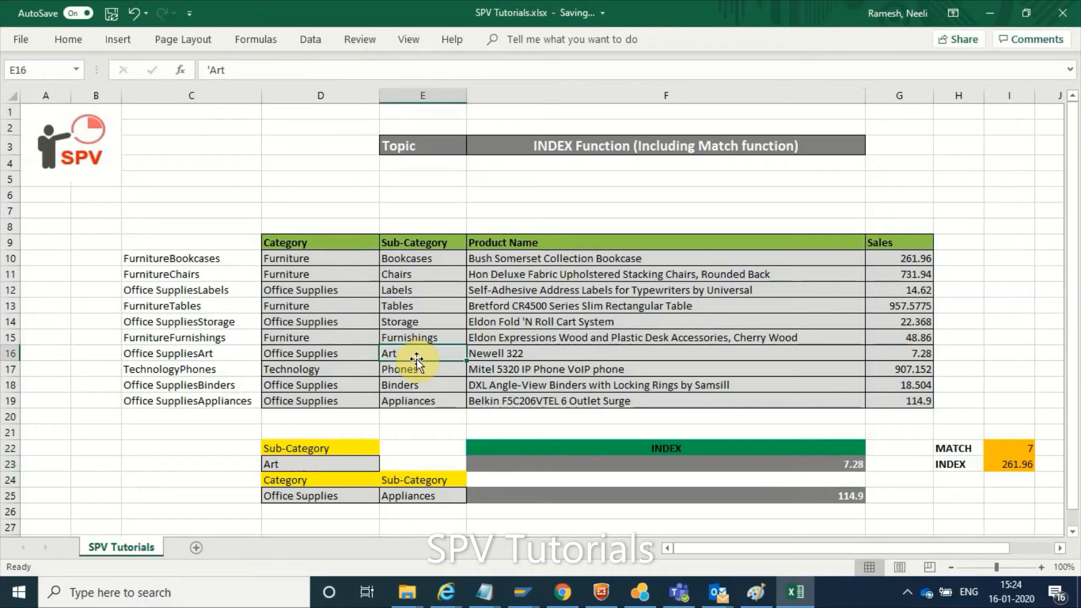
{"action": "key", "text": "ctrl+c"}
{"action": "key", "text": "ctrl+c"}
{"action": "left_click", "coordinate": [318, 463]}
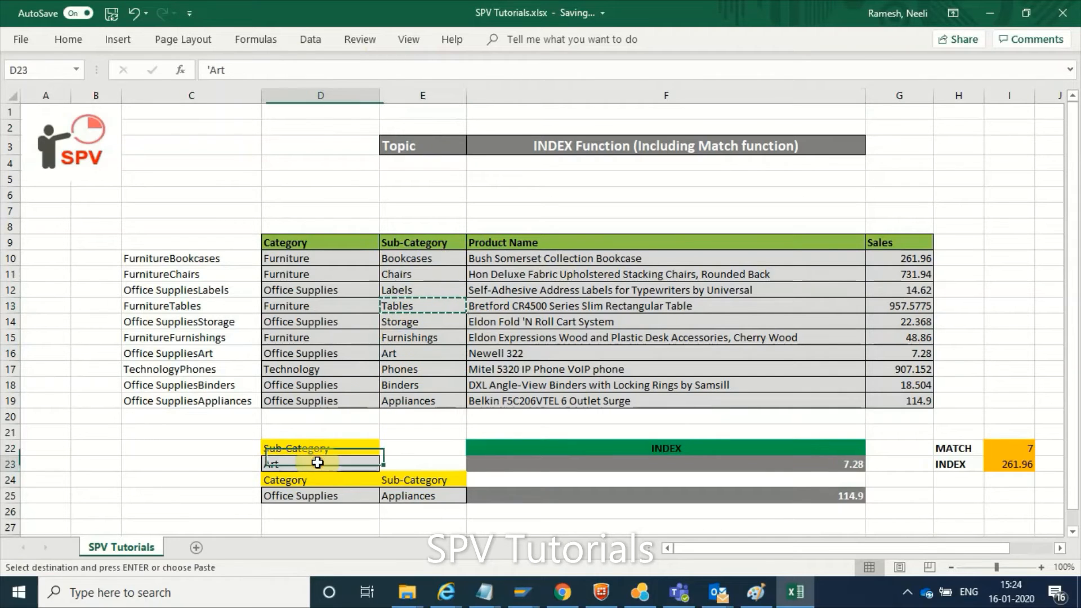
{"action": "key", "text": "ctrl+v"}
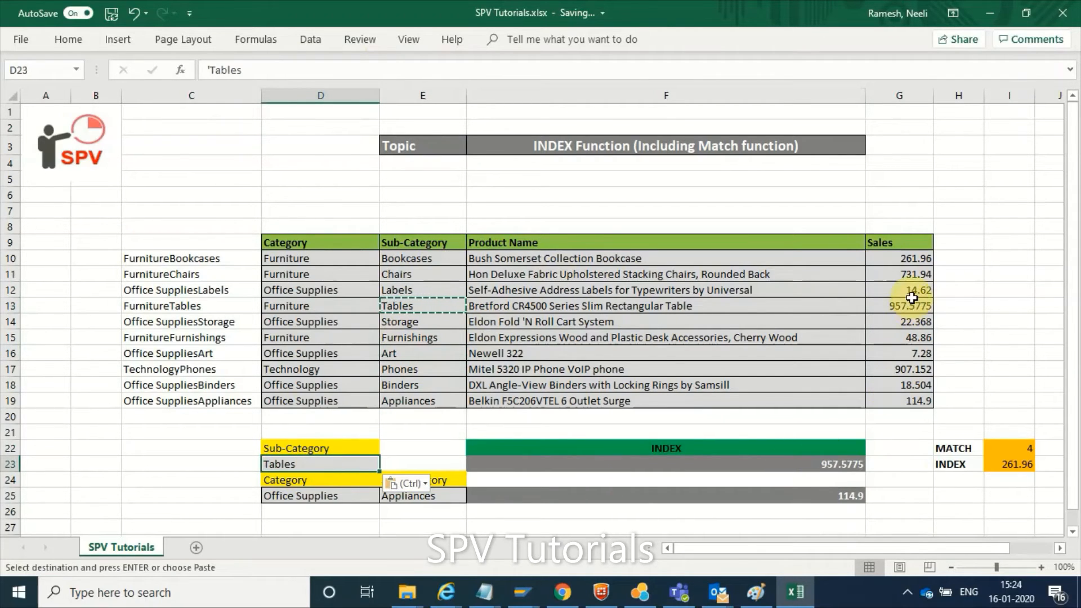
{"action": "left_click", "coordinate": [907, 308]}
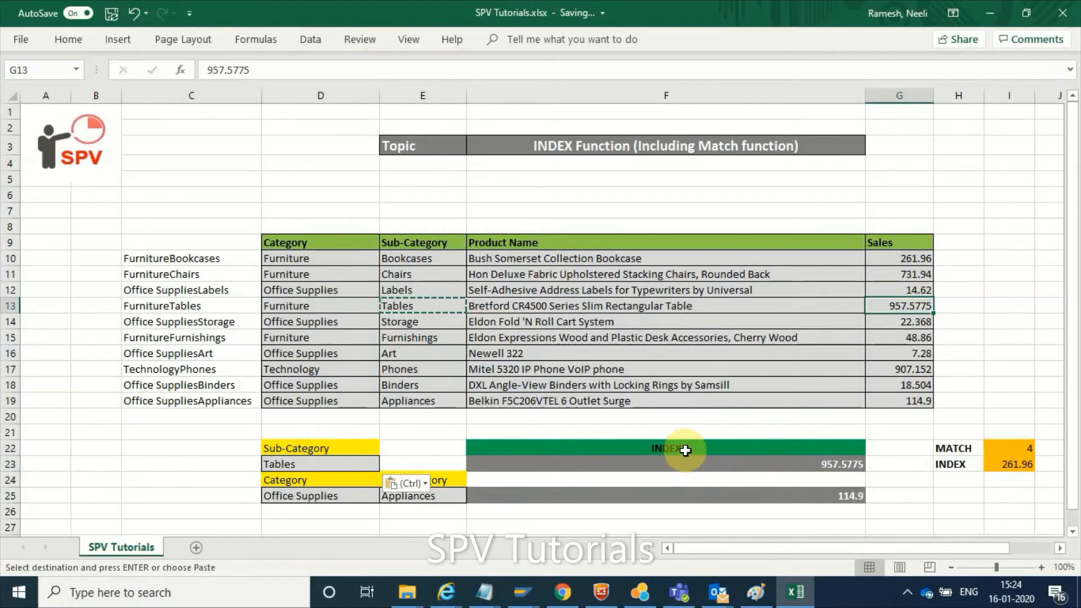
Examine the two-criteria INDEX and MATCH formula in F25 and its Category and Sub-Category inputs in D25 and E25
{"action": "left_click", "coordinate": [630, 495]}
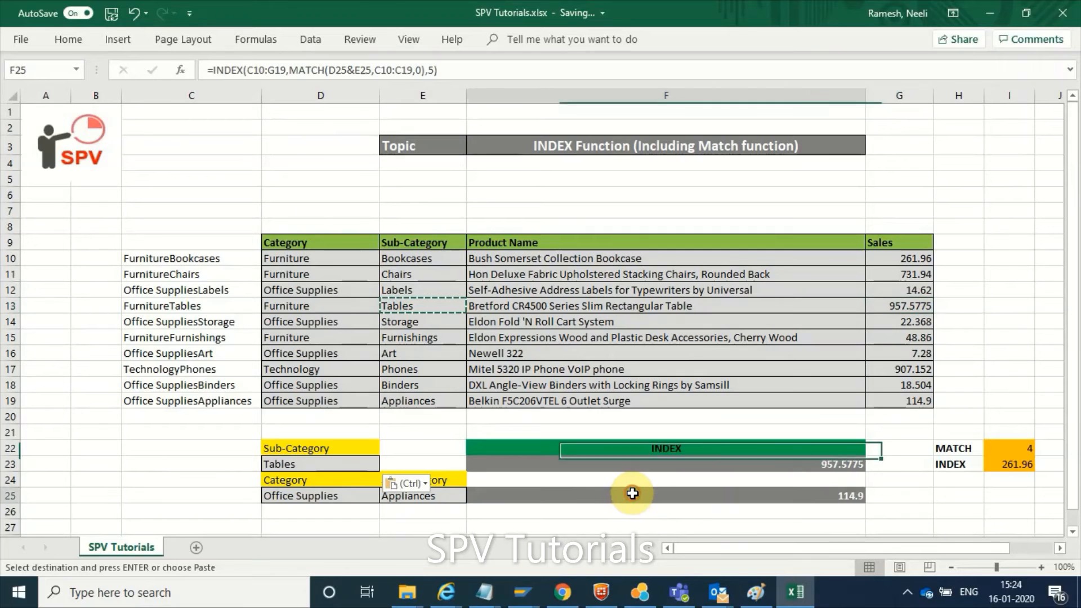
{"action": "left_click", "coordinate": [289, 495]}
{"action": "left_click", "coordinate": [440, 498]}
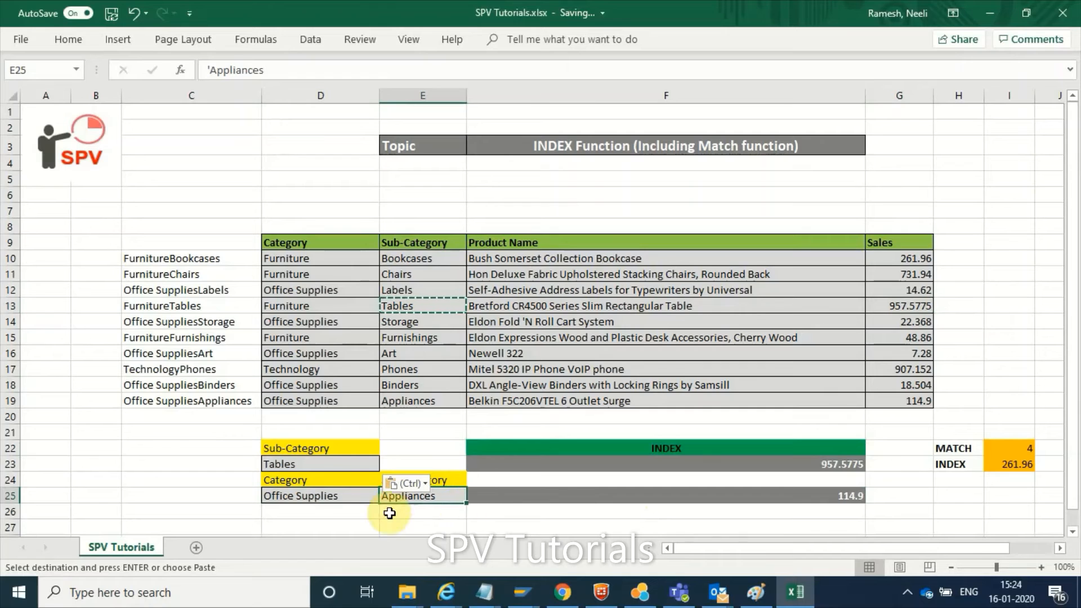
{"action": "left_click", "coordinate": [827, 496]}
{"action": "left_click", "coordinate": [517, 65]}
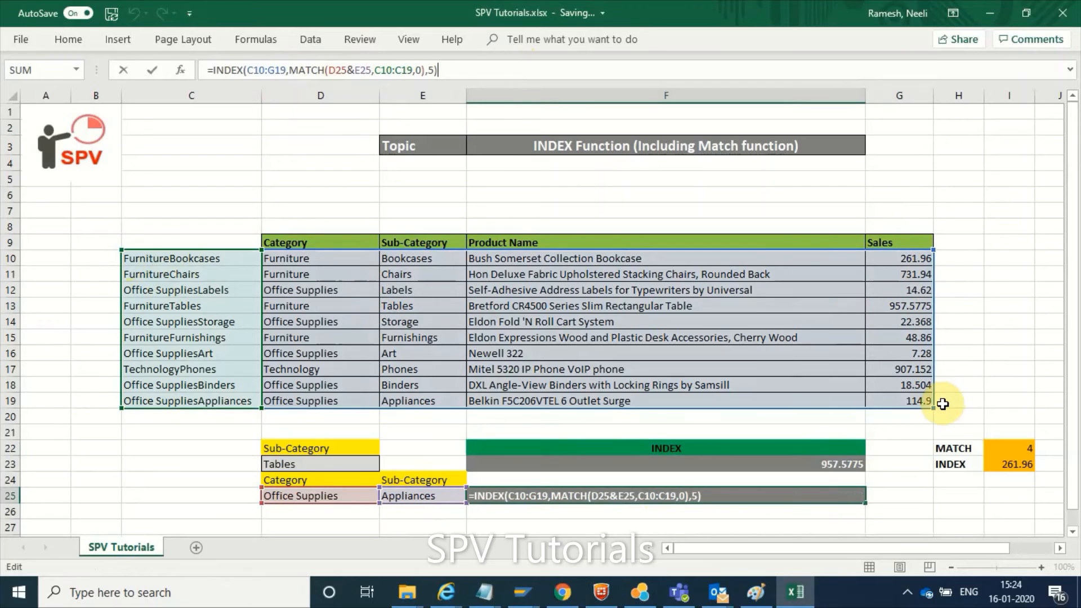
{"action": "left_click", "coordinate": [286, 70]}
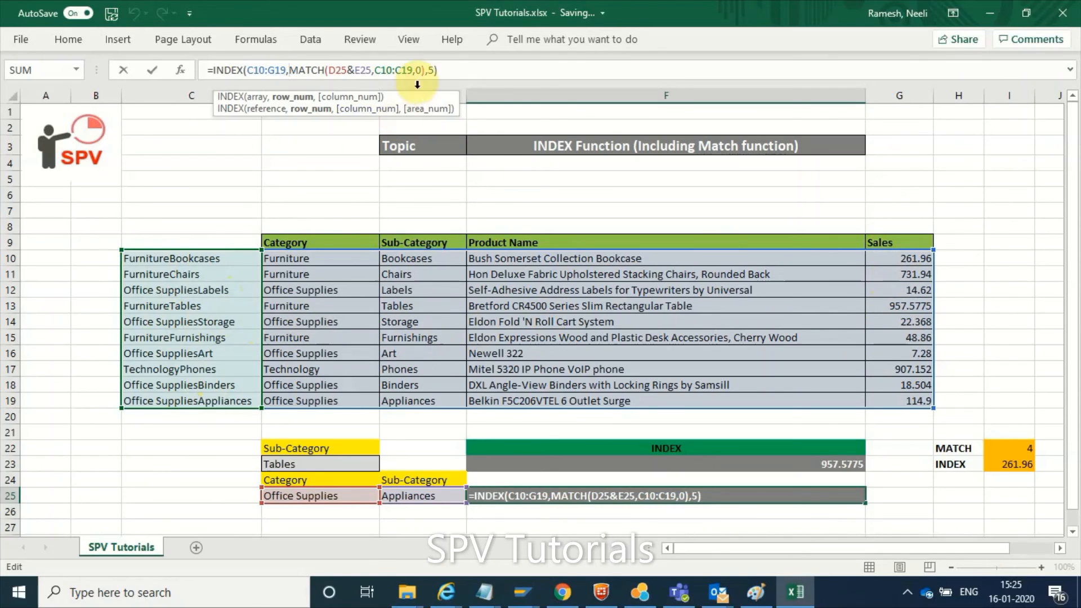
{"action": "left_click", "coordinate": [447, 70]}
{"action": "key", "text": "Return"}
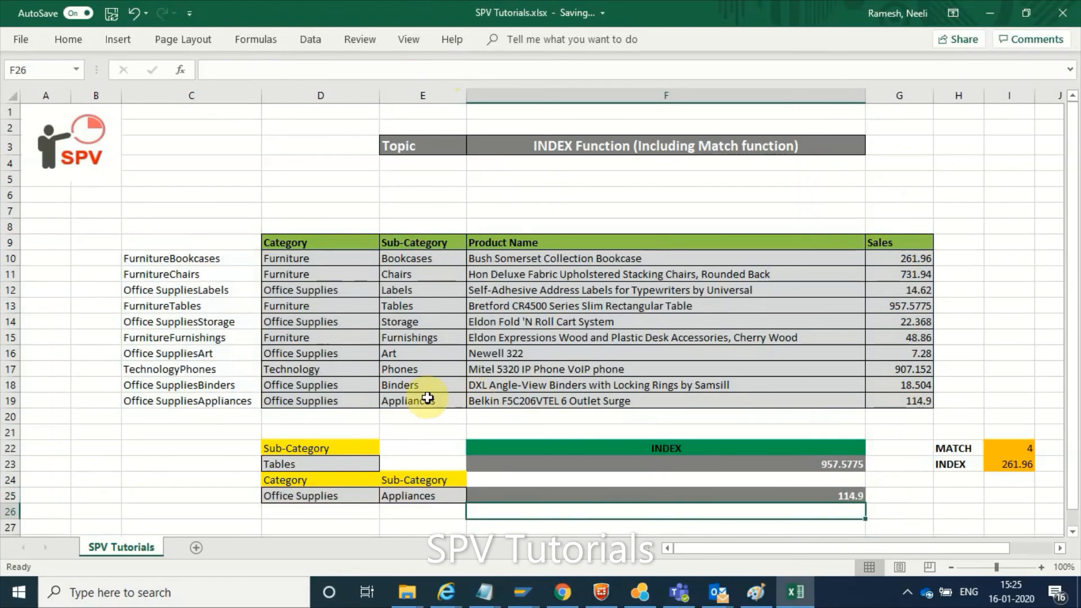
Copy the Furniture and Bookcases pair from D10:E10 into the lookup cells D25:E25
{"action": "left_click_drag", "start_coordinate": [299, 260], "coordinate": [410, 258]}
{"action": "key", "text": "ctrl+c"}
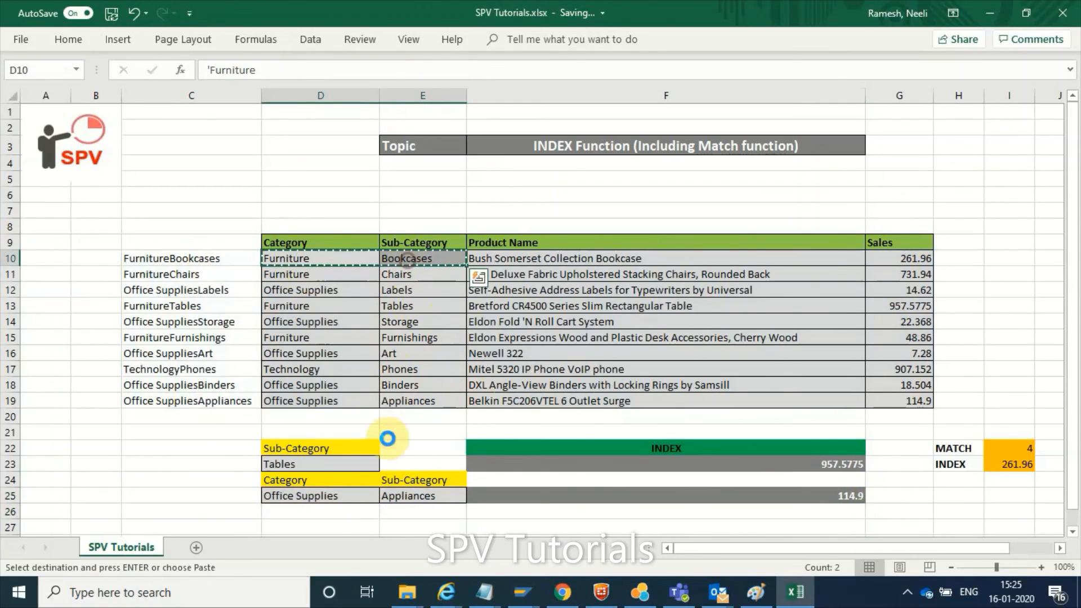
{"action": "left_click", "coordinate": [314, 495]}
{"action": "key", "text": "ctrl+v"}
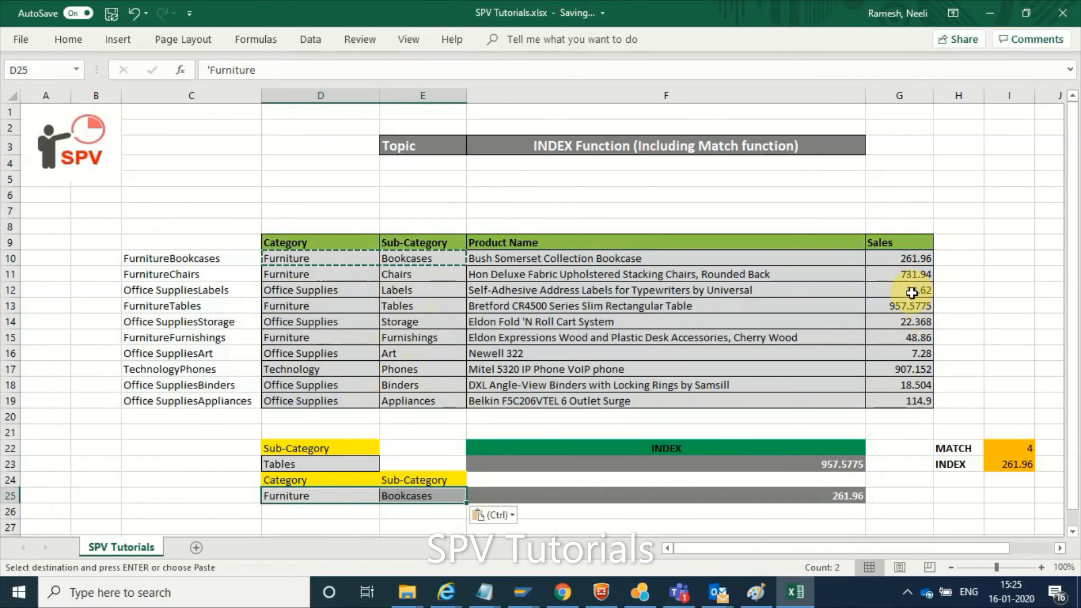
Copy the Office Supplies and Labels pair from D12:E12 into the lookup cells D25:E25
{"action": "left_click_drag", "start_coordinate": [326, 289], "coordinate": [410, 289]}
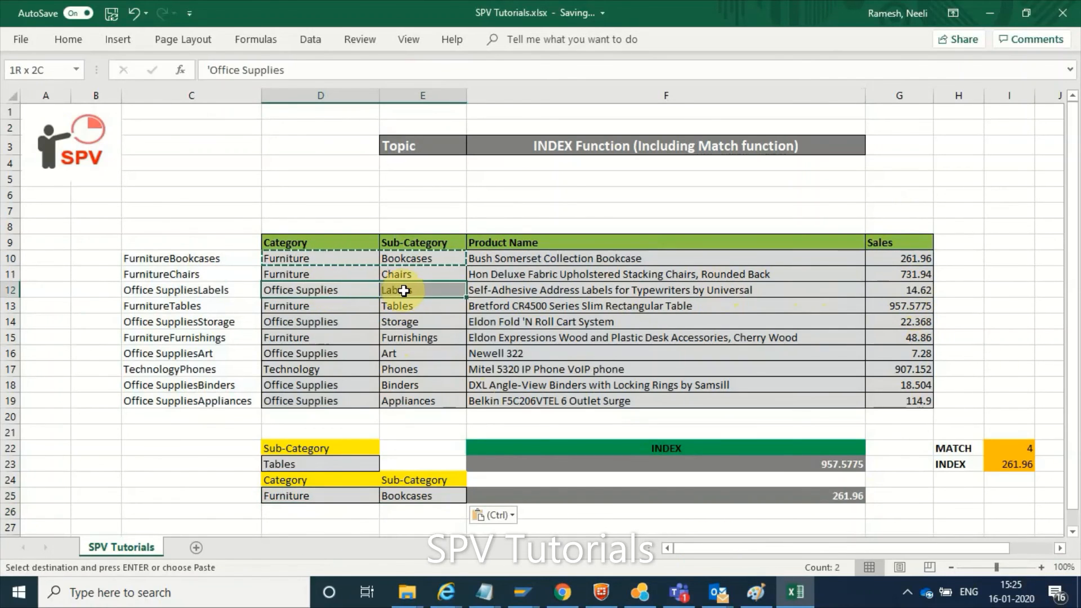
{"action": "key", "text": "ctrl+c"}
{"action": "left_click", "coordinate": [310, 498]}
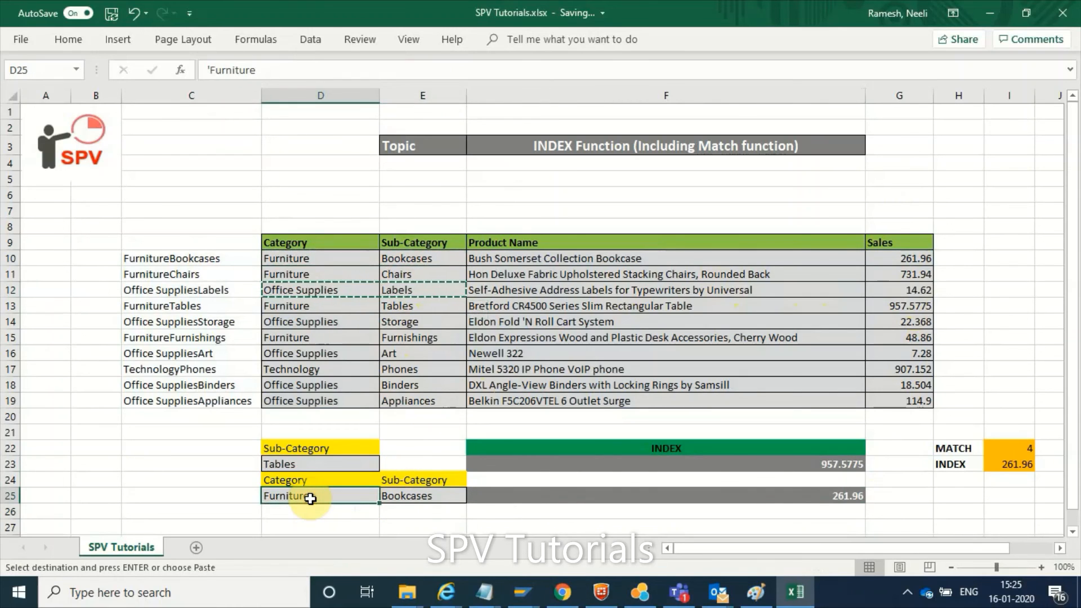
{"action": "key", "text": "ctrl+v"}
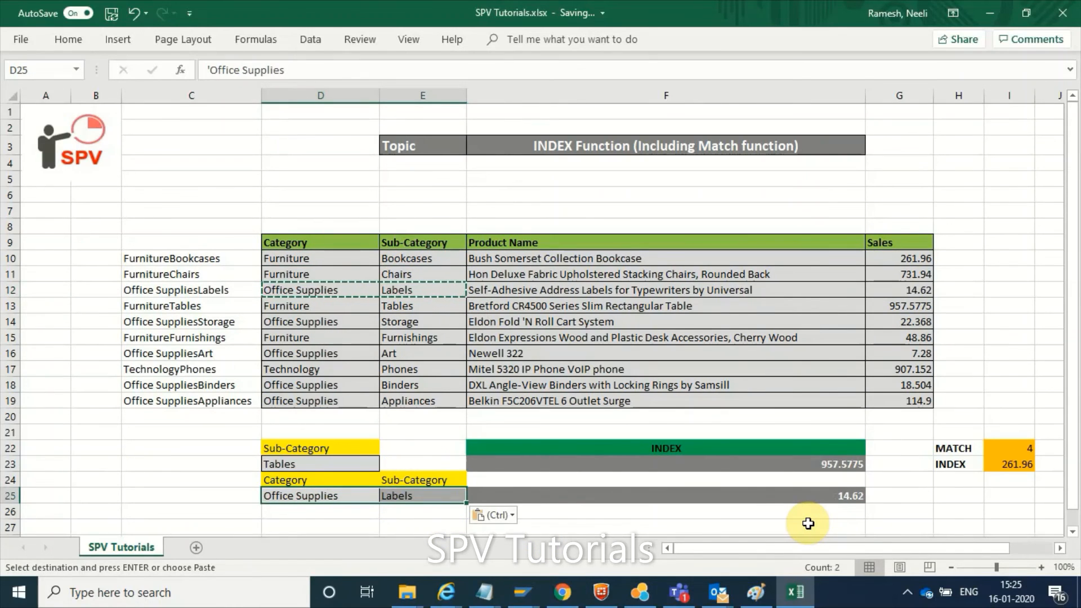